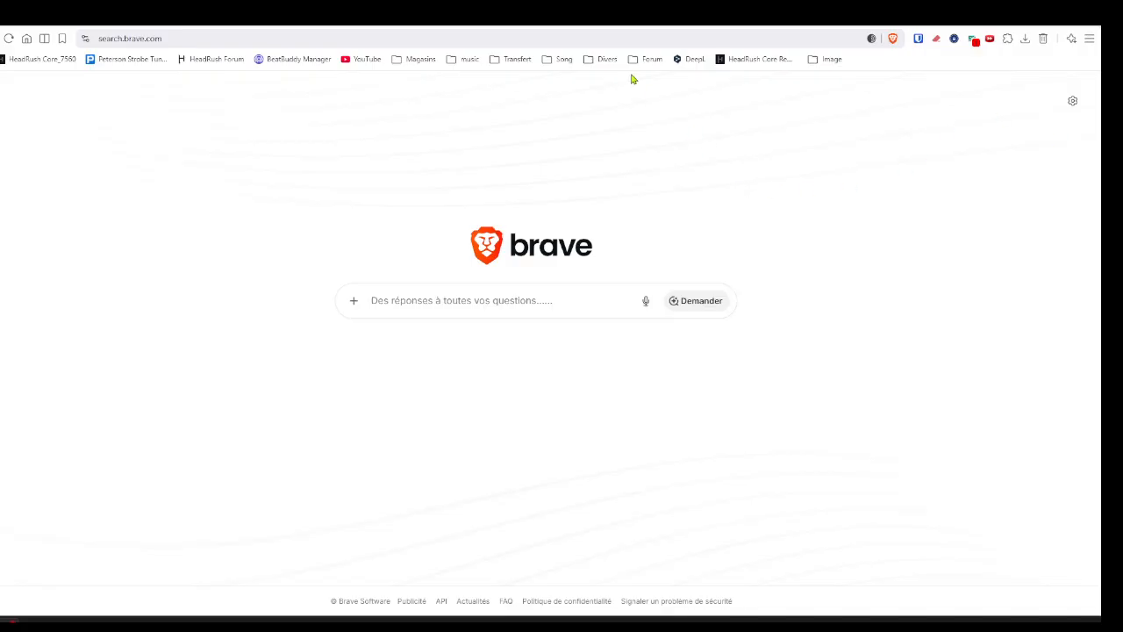
Step: Open the BeatBuddy Manager site and examine which desktop browsers its support notice lists
left_click(297, 61)
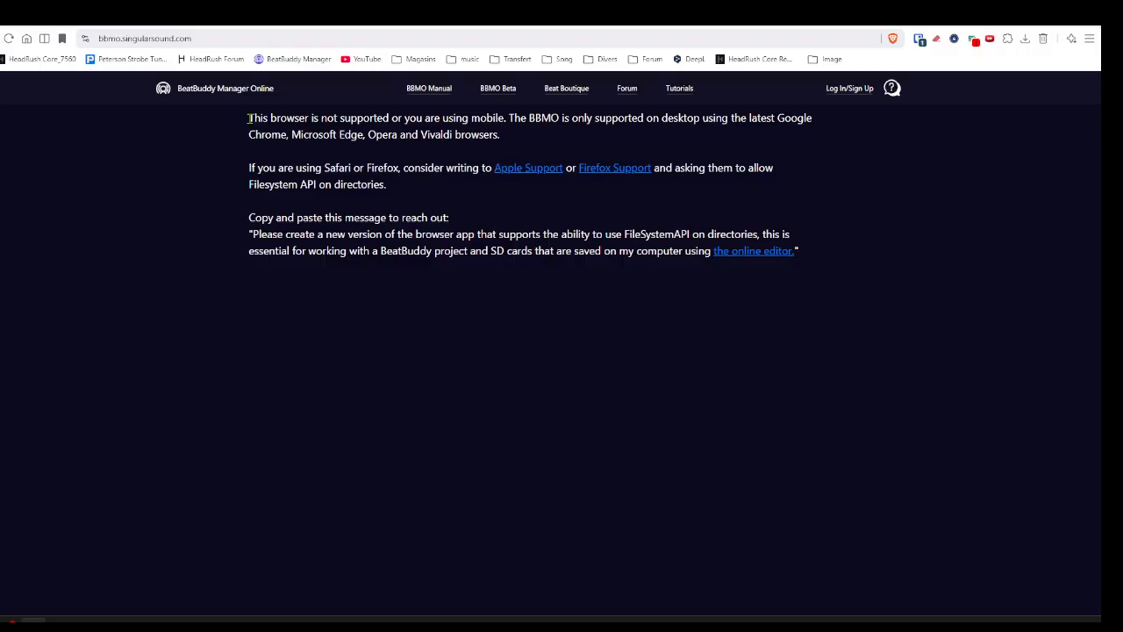
left_click_drag(248, 117, 710, 140)
left_click(825, 157)
left_click_drag(777, 117, 510, 146)
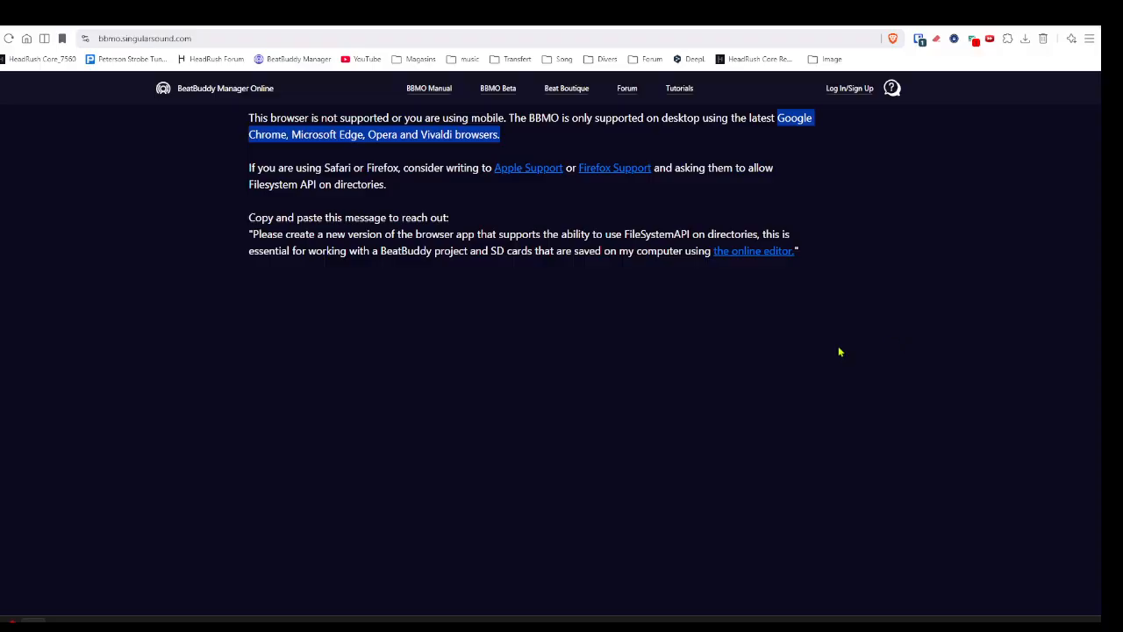
Step: Open the browser's experiments page at brave://flags/#brave-web-serial-api and locate the File System Access API flag
left_click(151, 38)
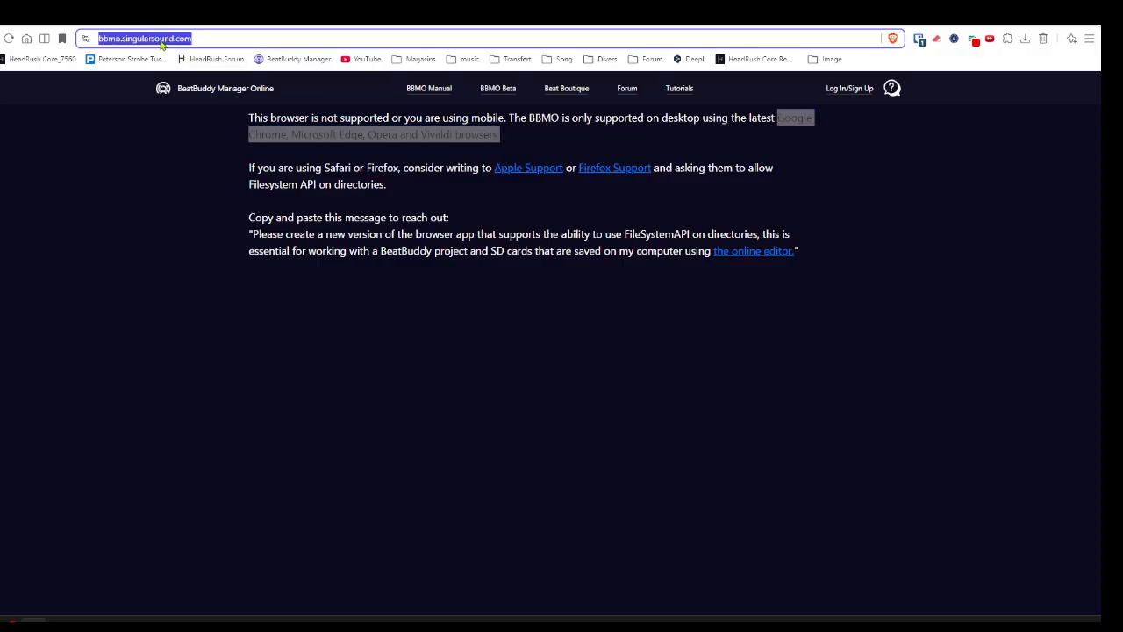
right_click(160, 44)
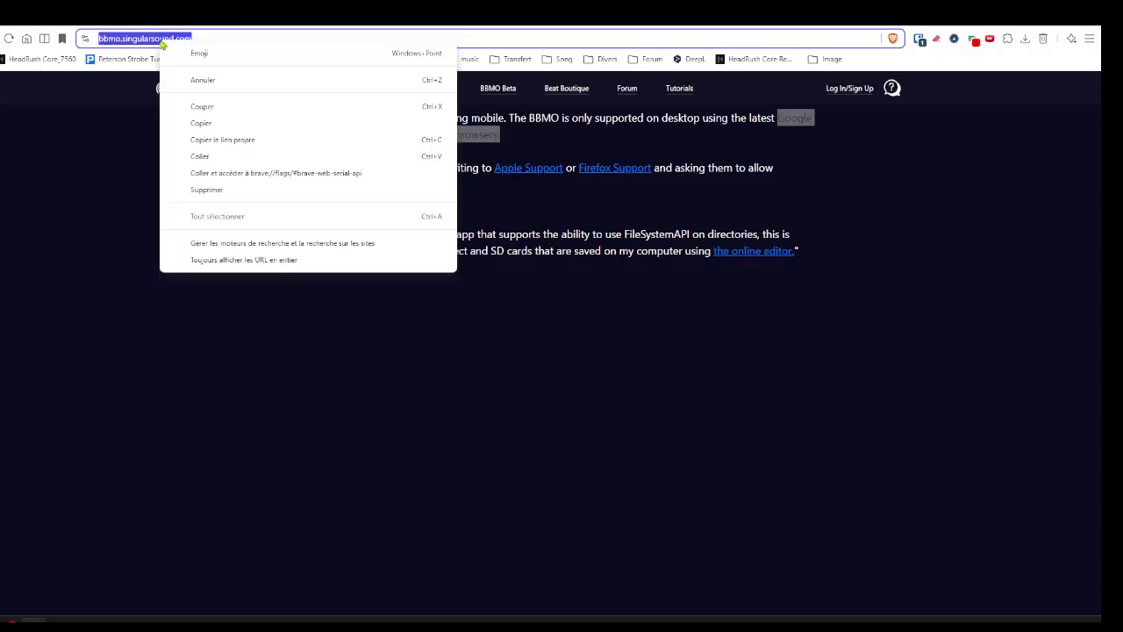
left_click(201, 156)
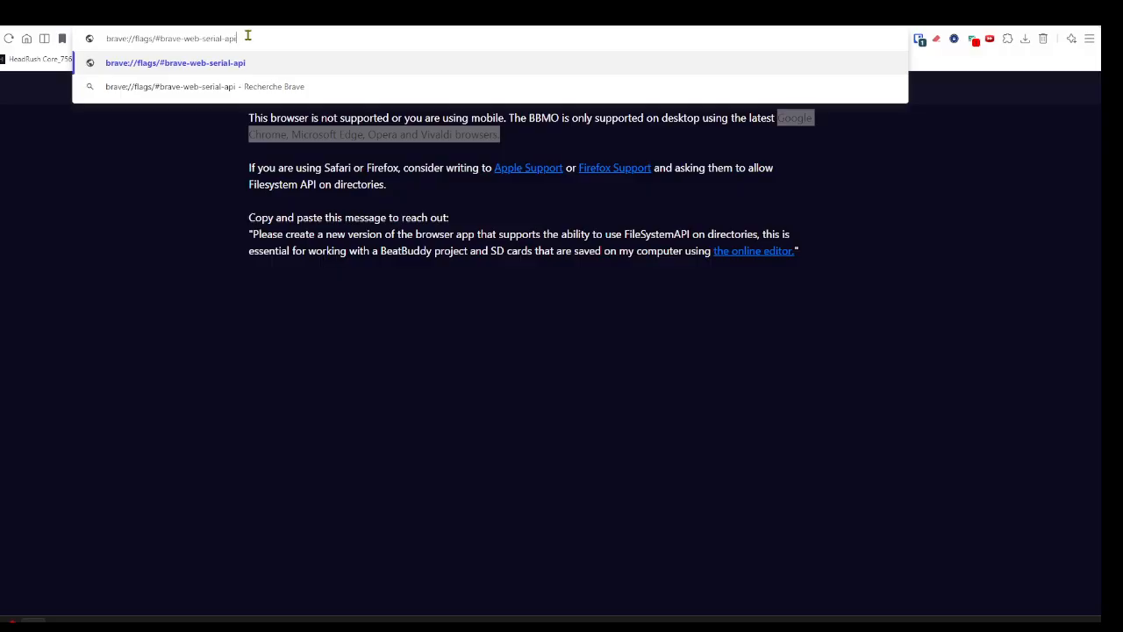
key("Return")
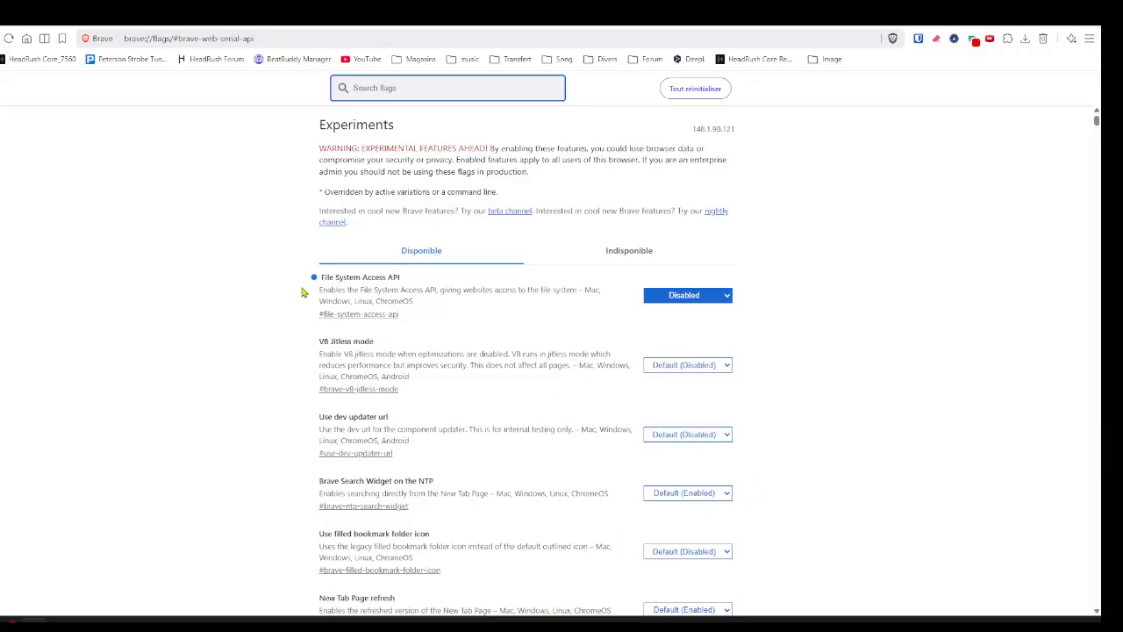
left_click_drag(309, 279, 136, 302)
left_click(186, 279)
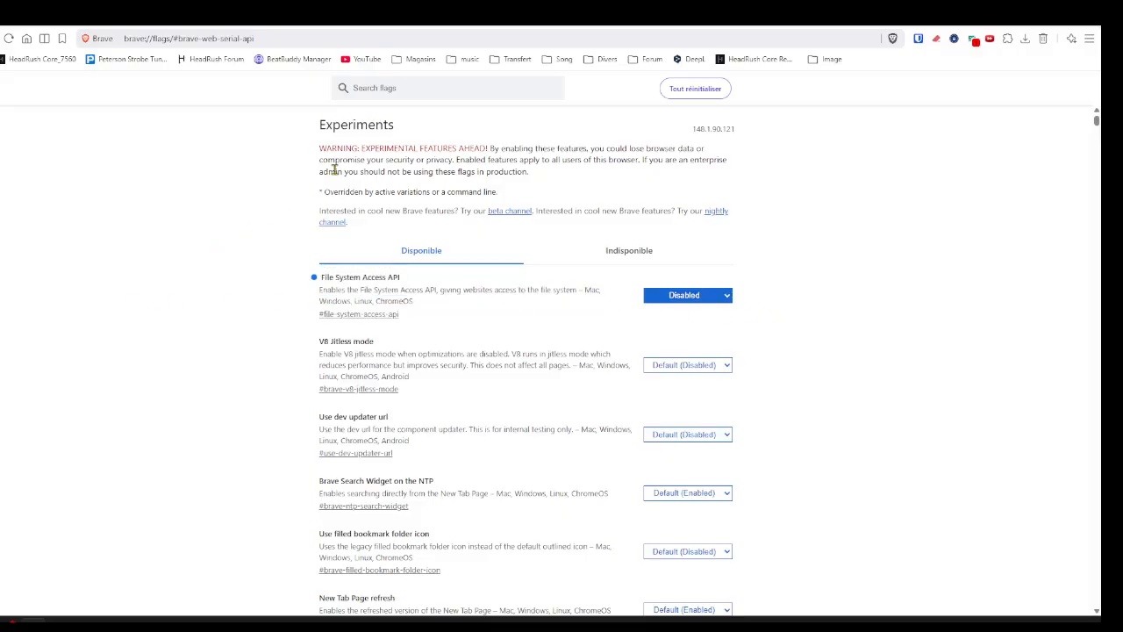
Step: Filter the experimental flags by "web" and highlight the File System Access API entry
left_click(376, 89)
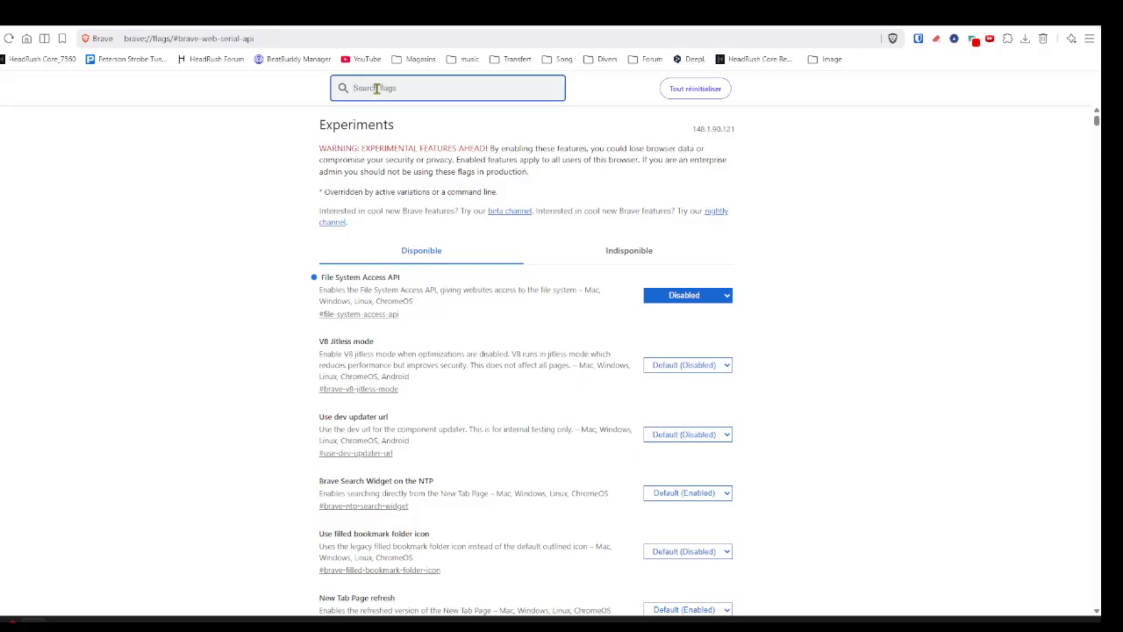
type("web")
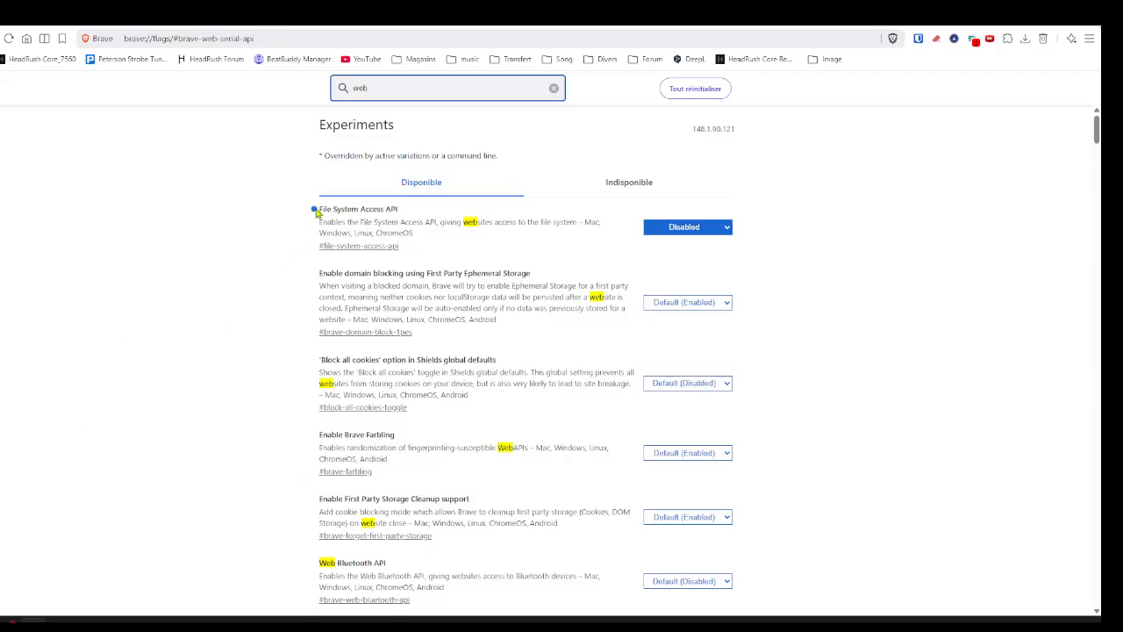
left_click_drag(322, 213, 404, 216)
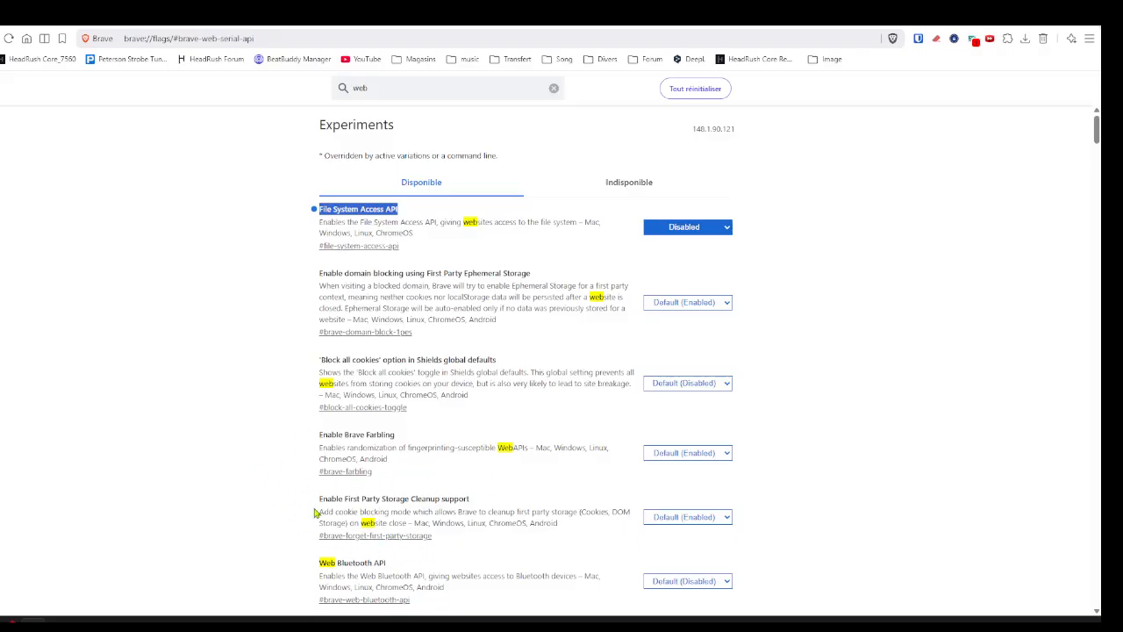
left_click(220, 319)
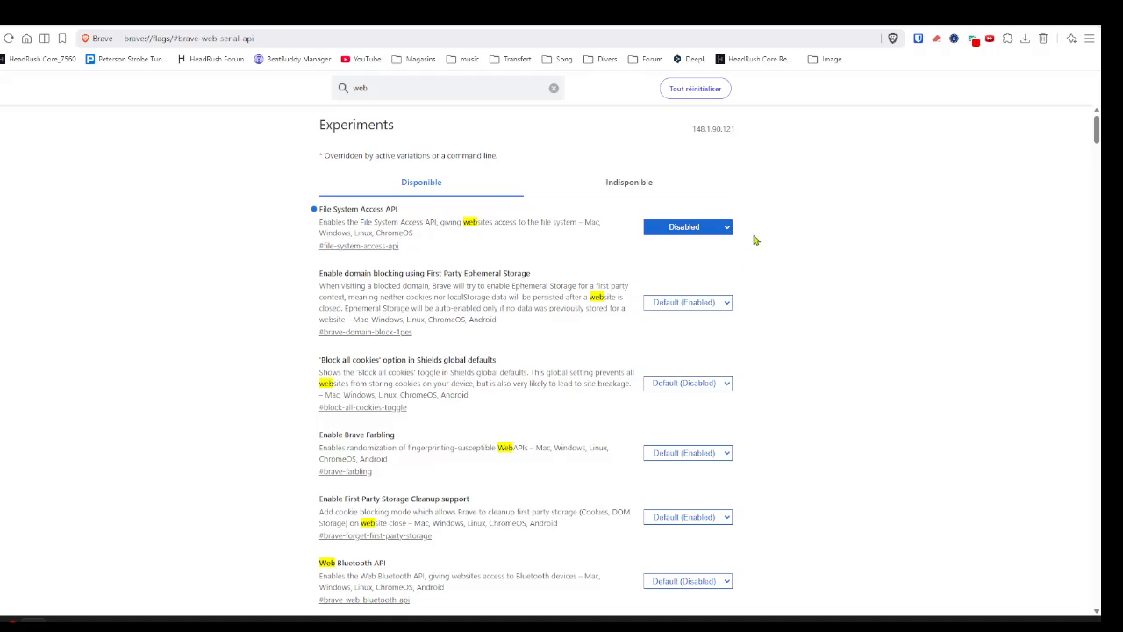
Step: Set the File System Access API flag to Enabled and relaunch the browser
left_click(683, 229)
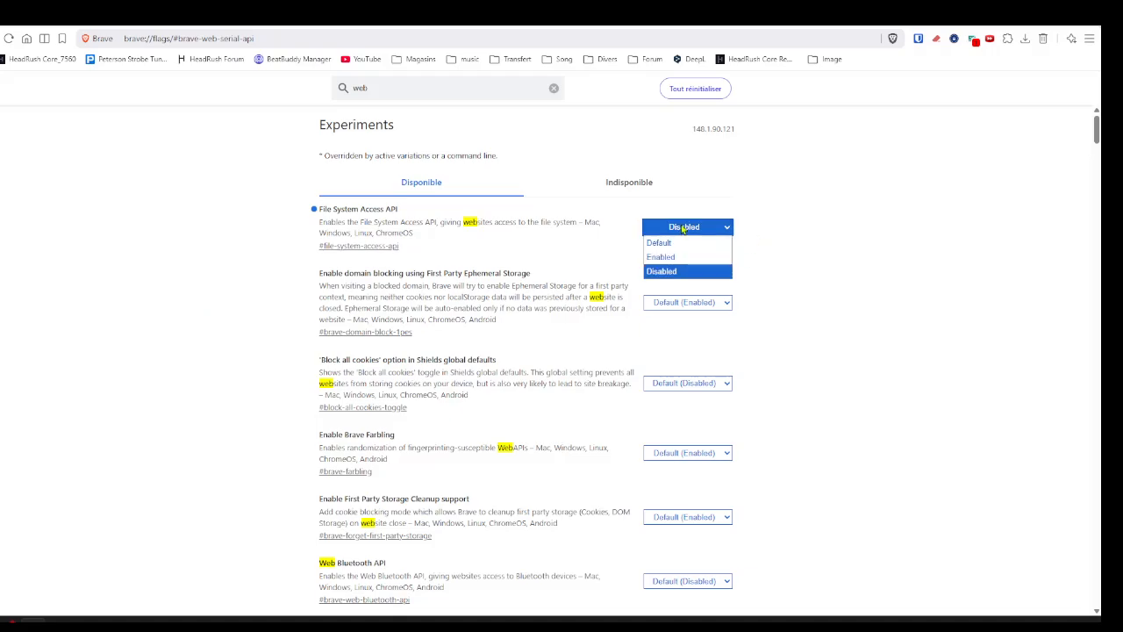
left_click(680, 257)
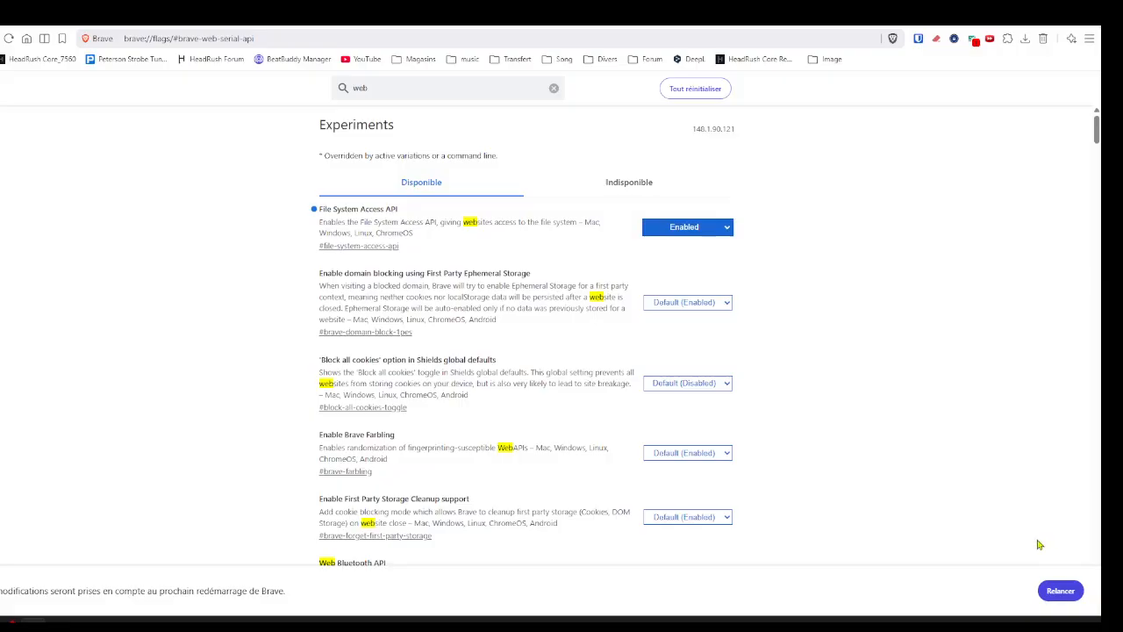
left_click(1062, 591)
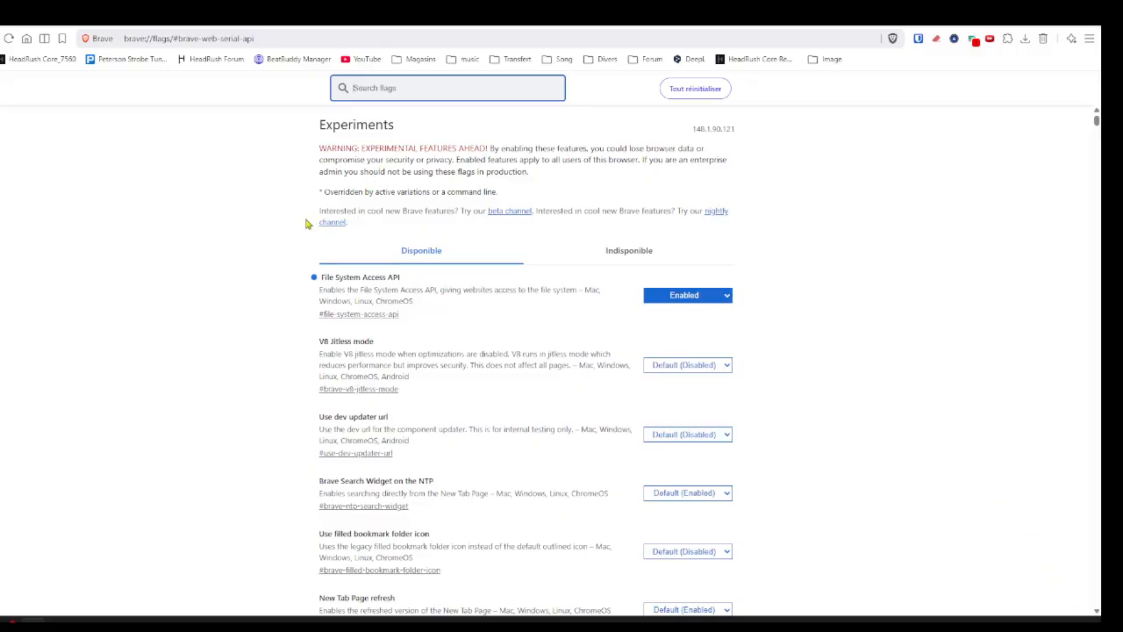
Step: Reopen BeatBuddy Manager Online, generate a new temporary e-mail address with the TempMail extension and copy it
left_click(297, 60)
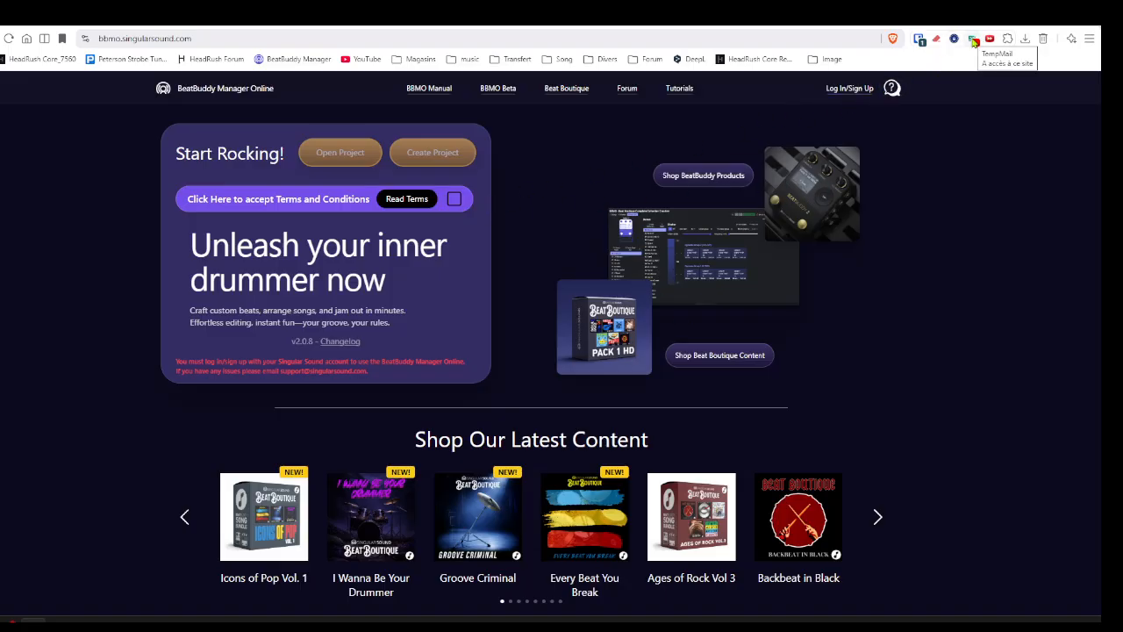
left_click(973, 40)
left_click(857, 193)
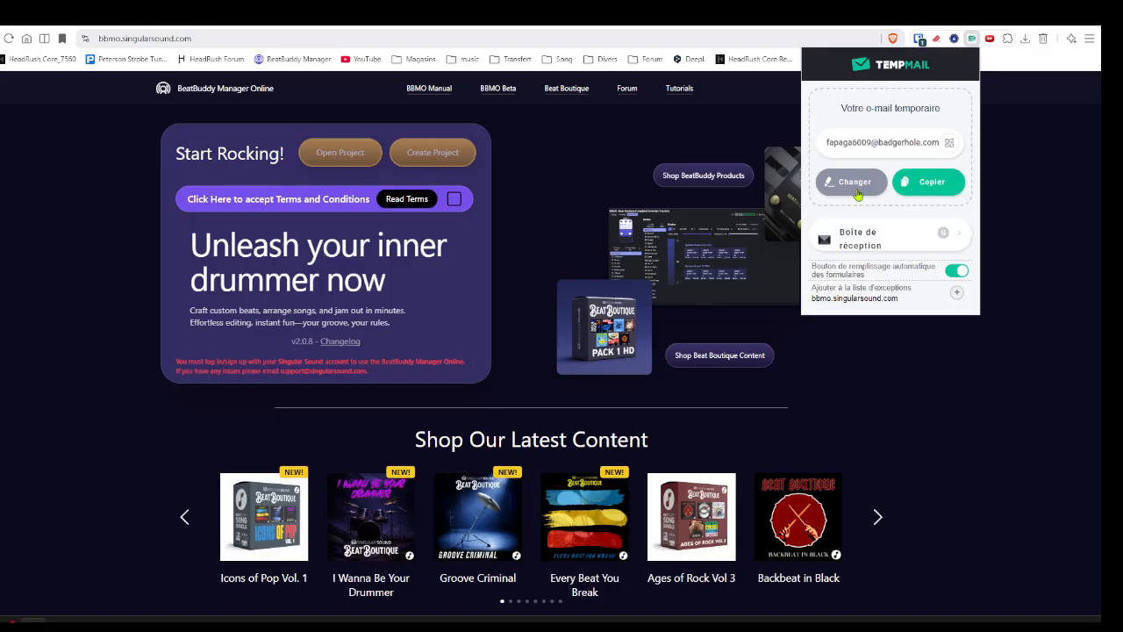
left_click(857, 193)
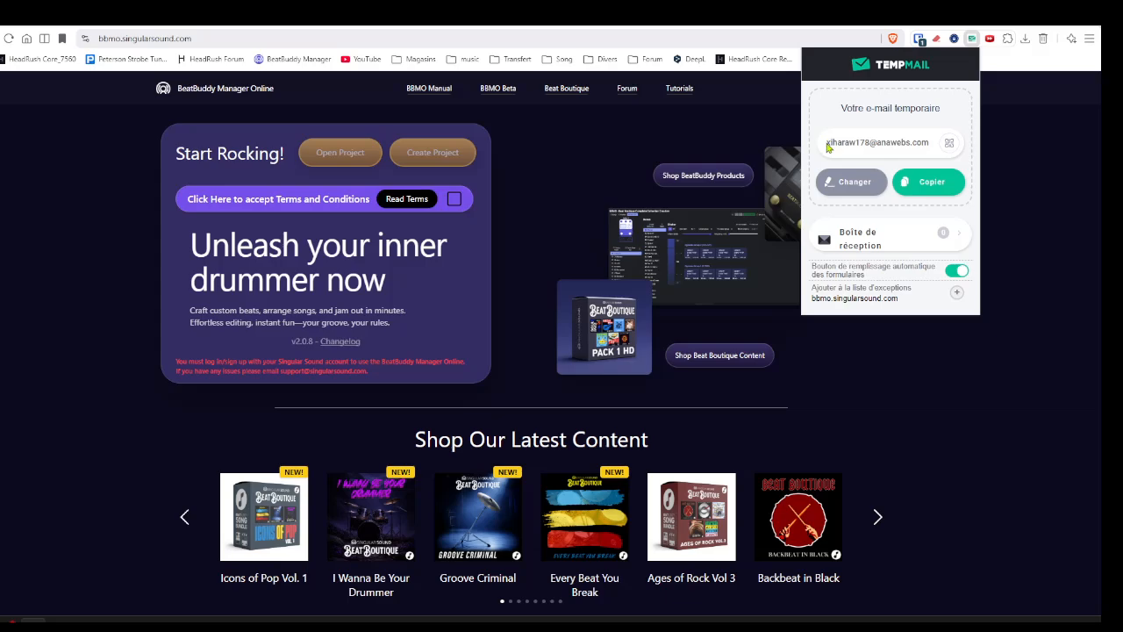
left_click_drag(827, 146, 942, 152)
key("ctrl+c")
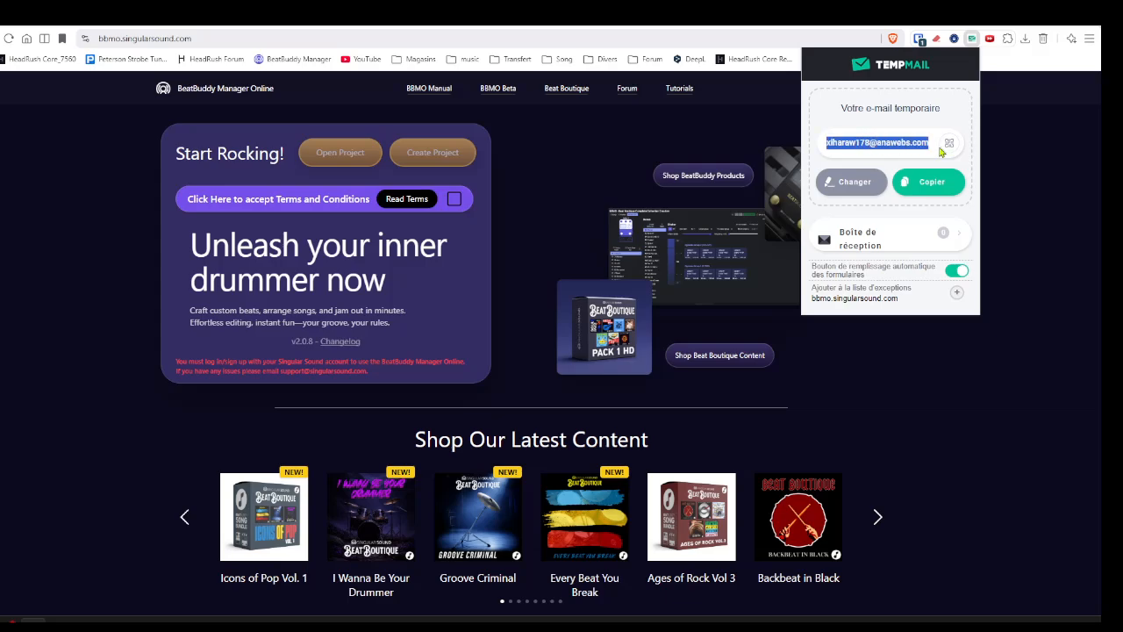
Step: Fill in the Singular Sound sign-in form with the copied temporary e-mail address and continue to the code request
left_click(588, 213)
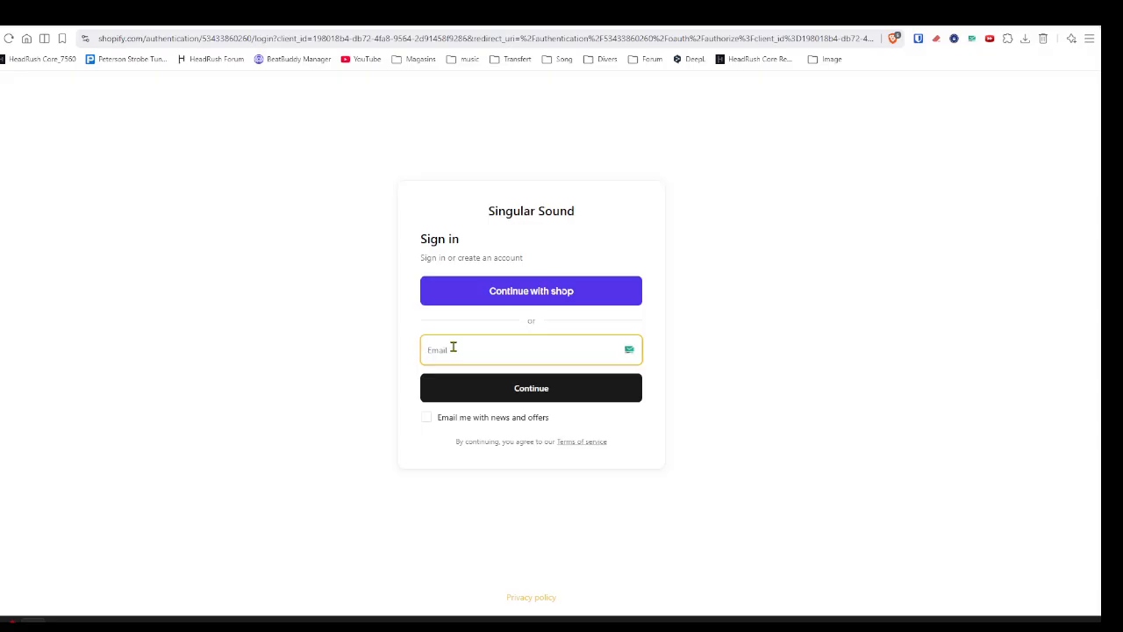
key("ctrl+v")
left_click(514, 392)
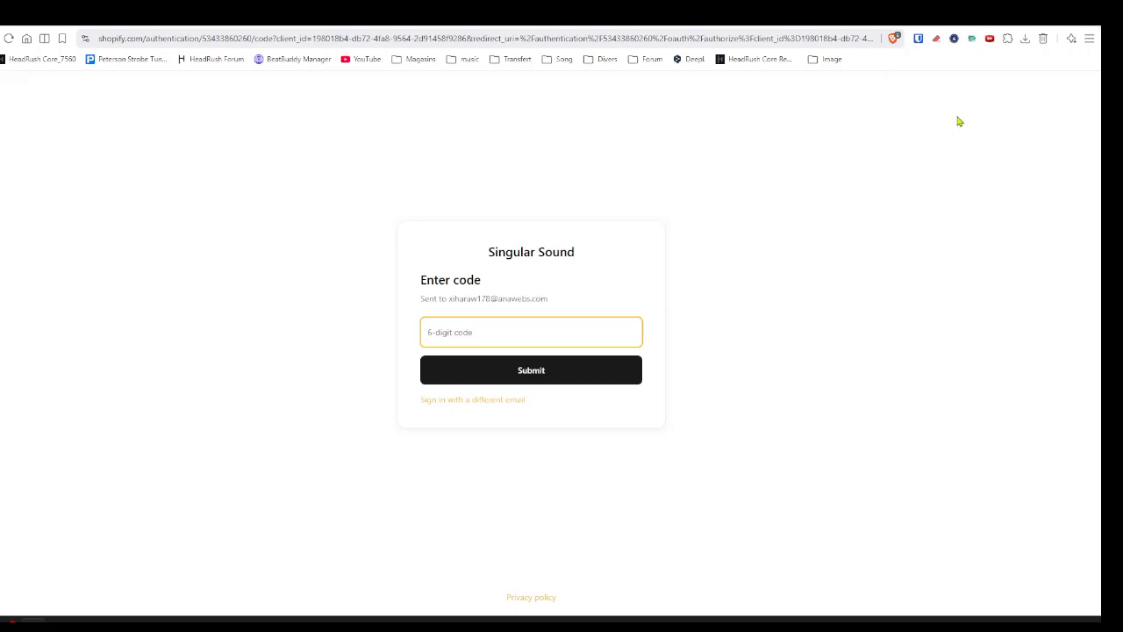
Step: Look up the 6-digit verification code in the TempMail inbox and submit it on the Singular Sound sign-in page
left_click(973, 41)
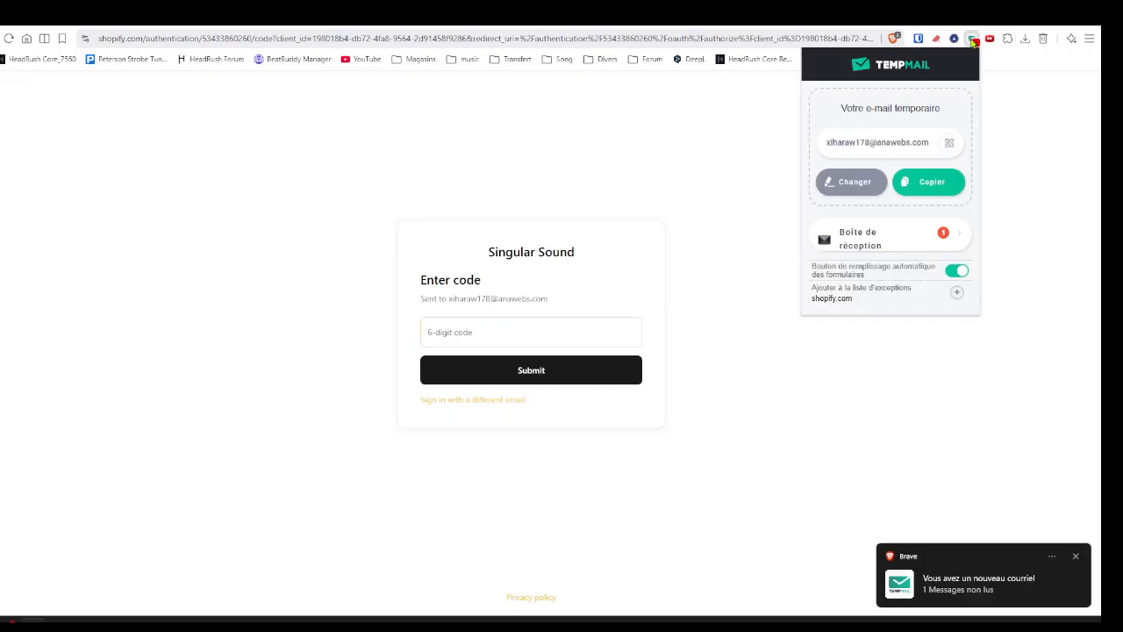
left_click(958, 578)
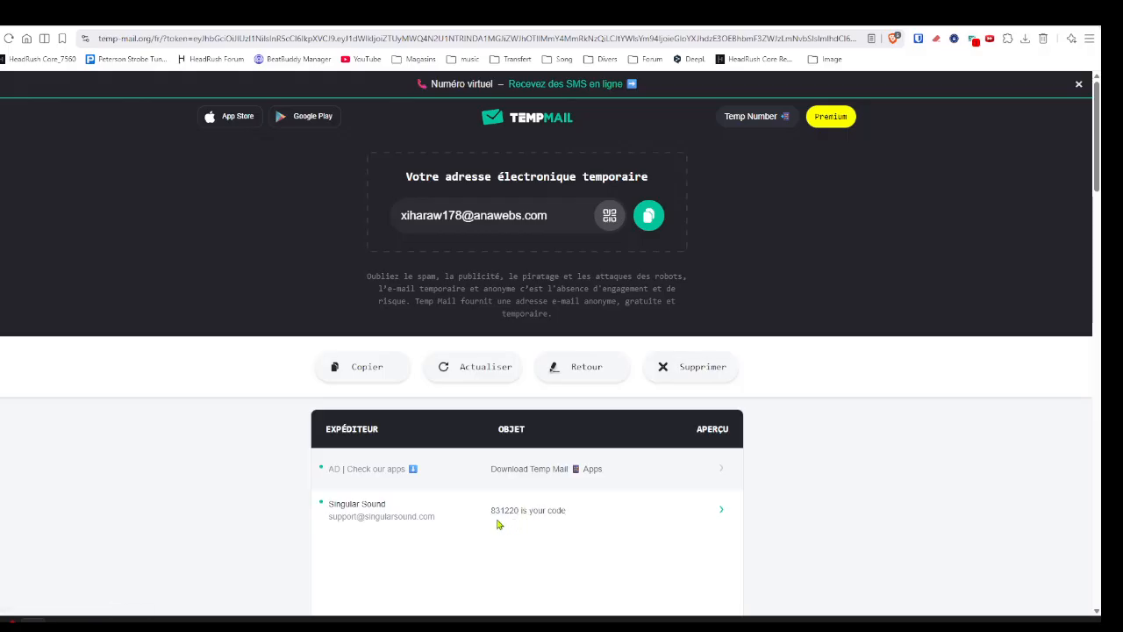
left_click(175, 16)
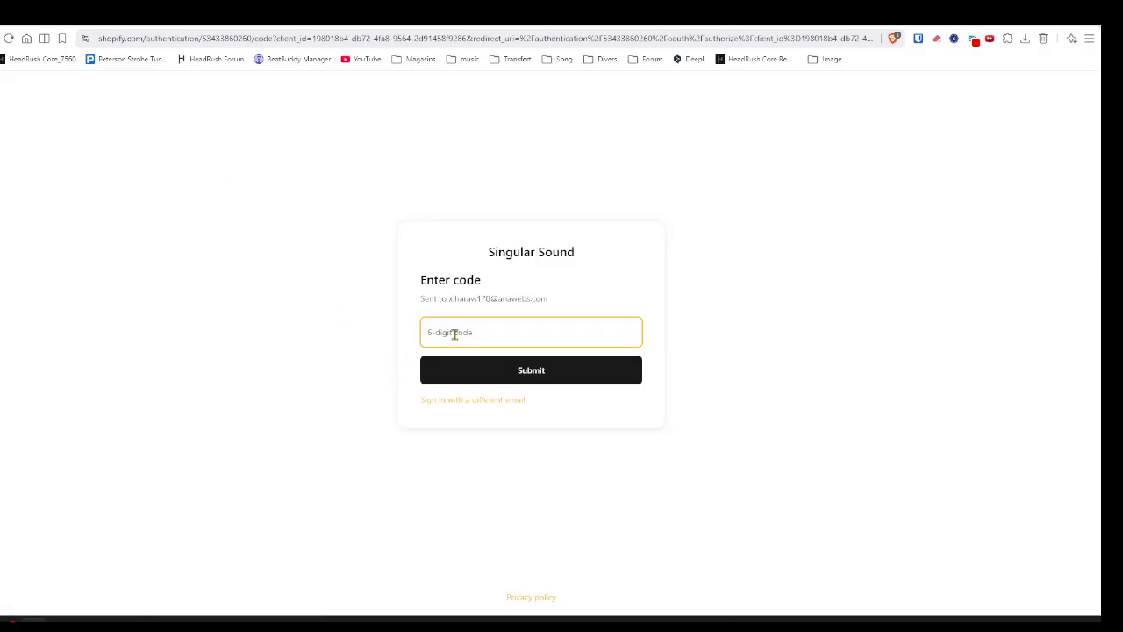
type("0")
key("Return")
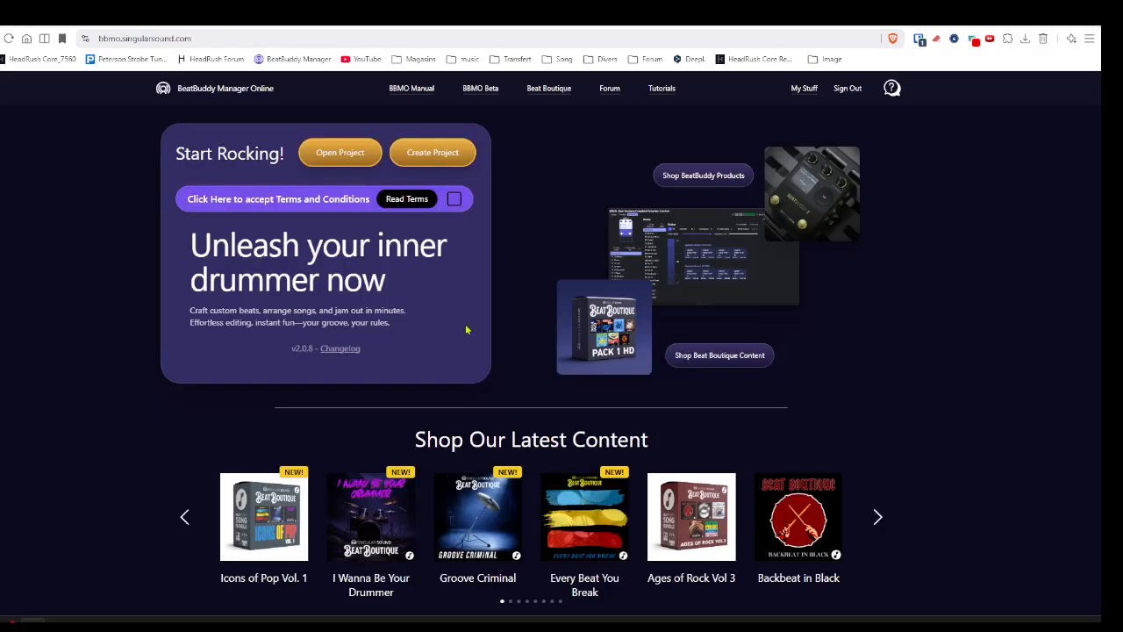
Step: Accept the terms and conditions and open the project on the BEATBUDDY (F:) drive, authorizing the site to modify its files
left_click(455, 199)
left_click(342, 160)
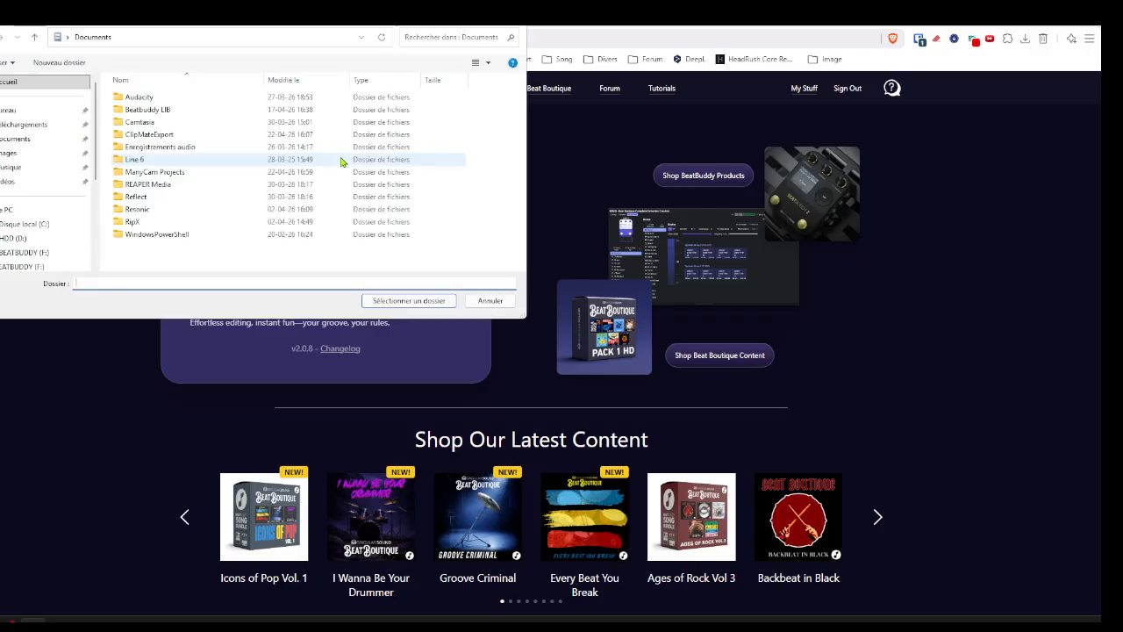
left_click(40, 252)
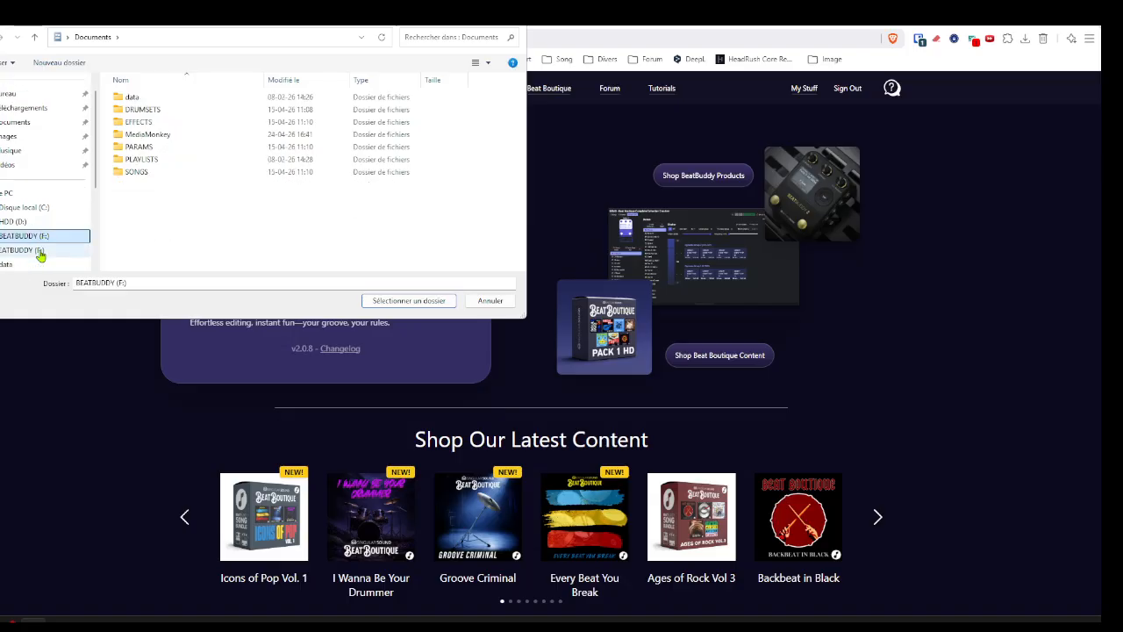
left_click(422, 309)
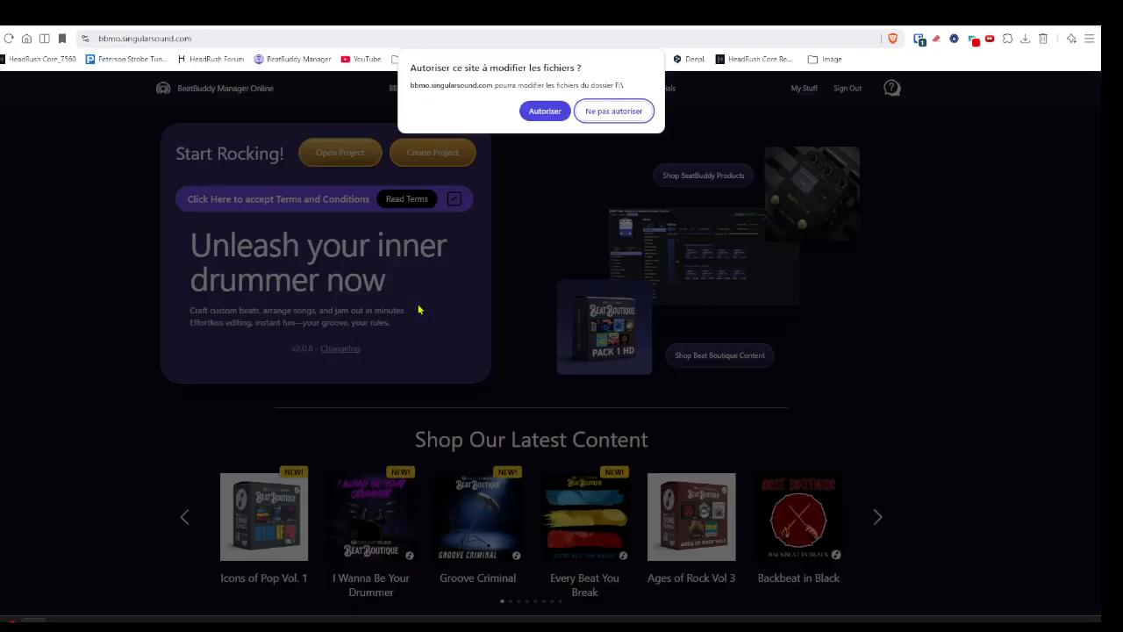
left_click(543, 112)
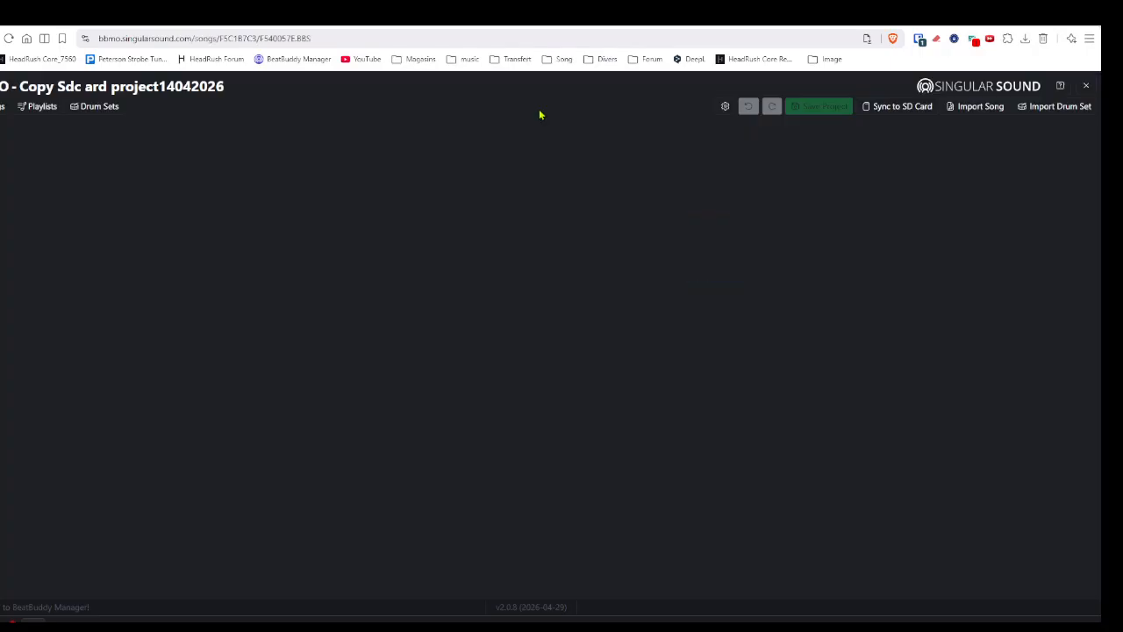
Step: Play the song 060 Half Man on the virtual BeatBuddy pedal and stop it
left_click(85, 222)
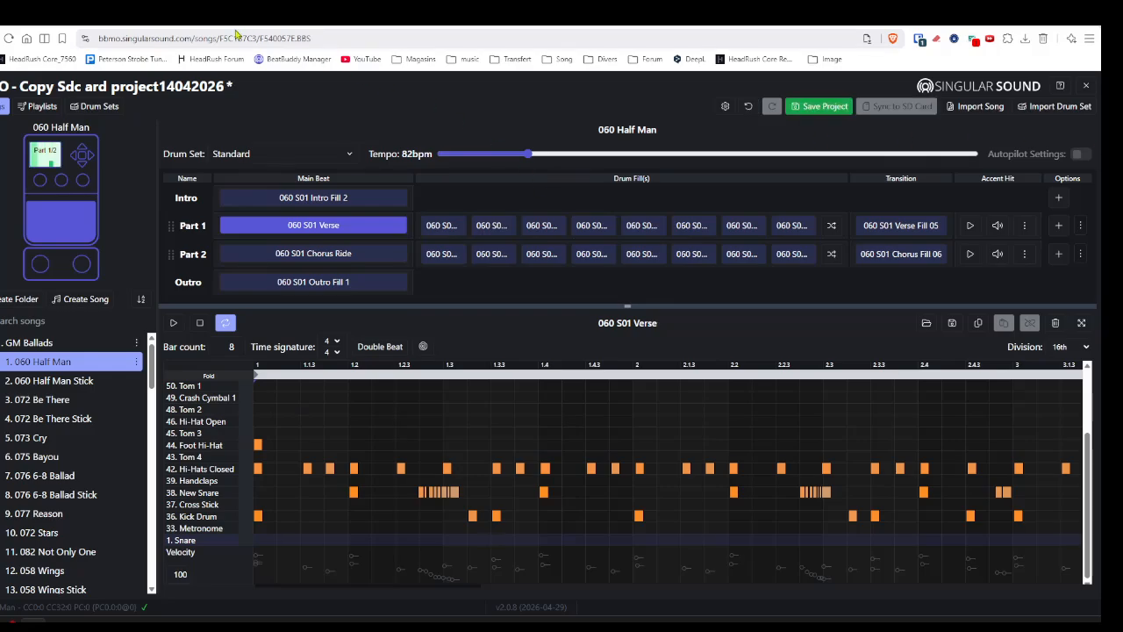
left_click(56, 229)
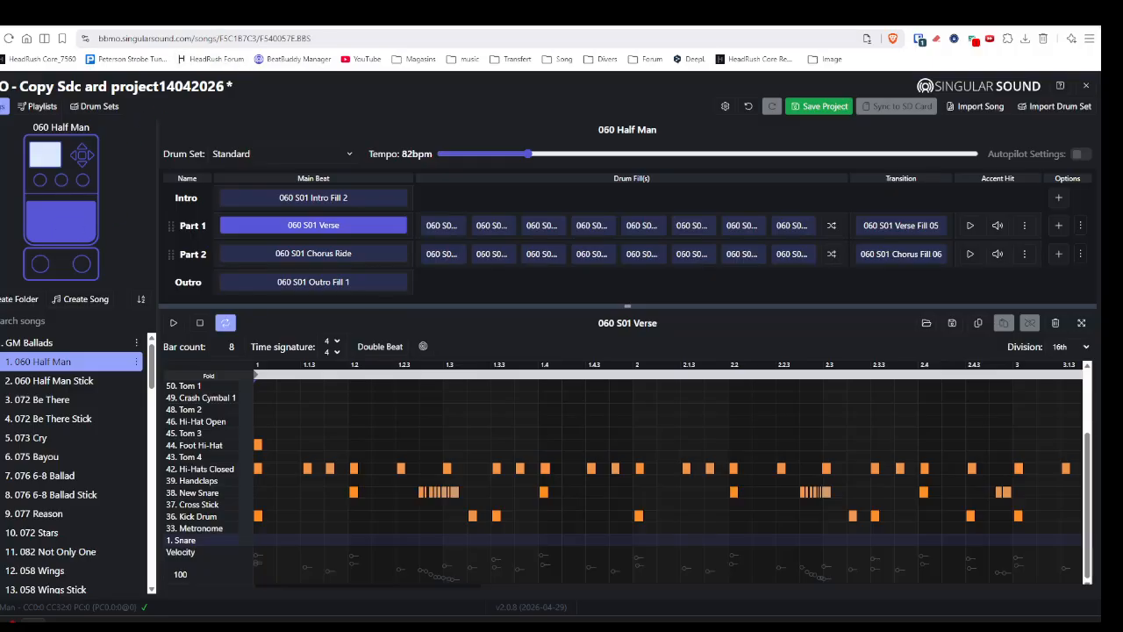
Step: Open brave://flags/#brave-web-serial-api in a new tab and bookmark it as Experiments in the Favoris folder
key("ctrl+t")
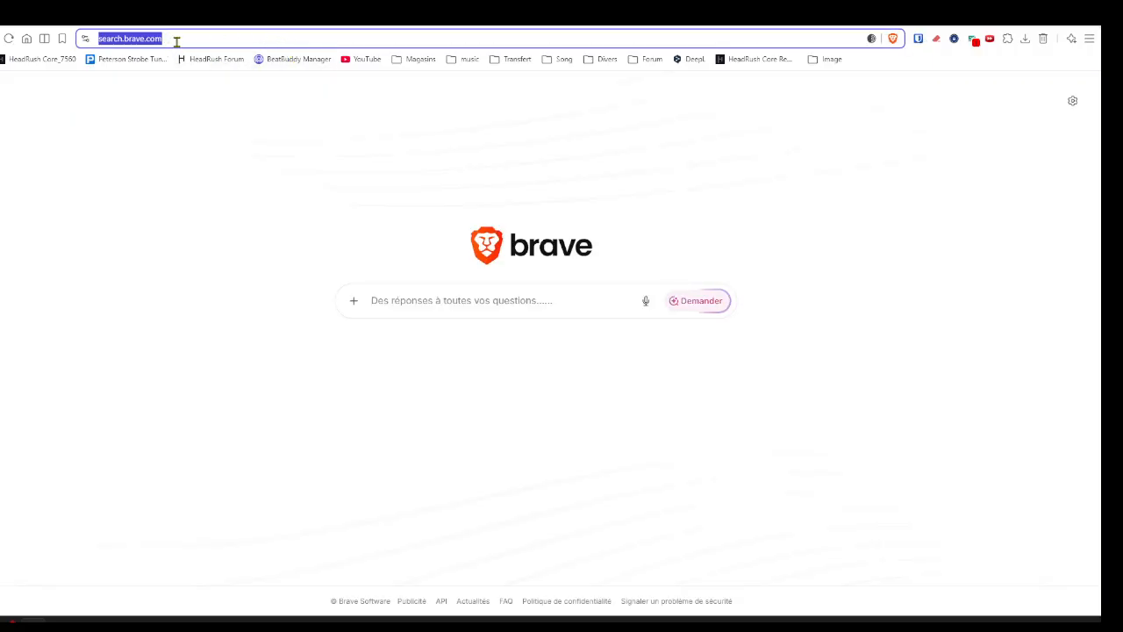
right_click(177, 40)
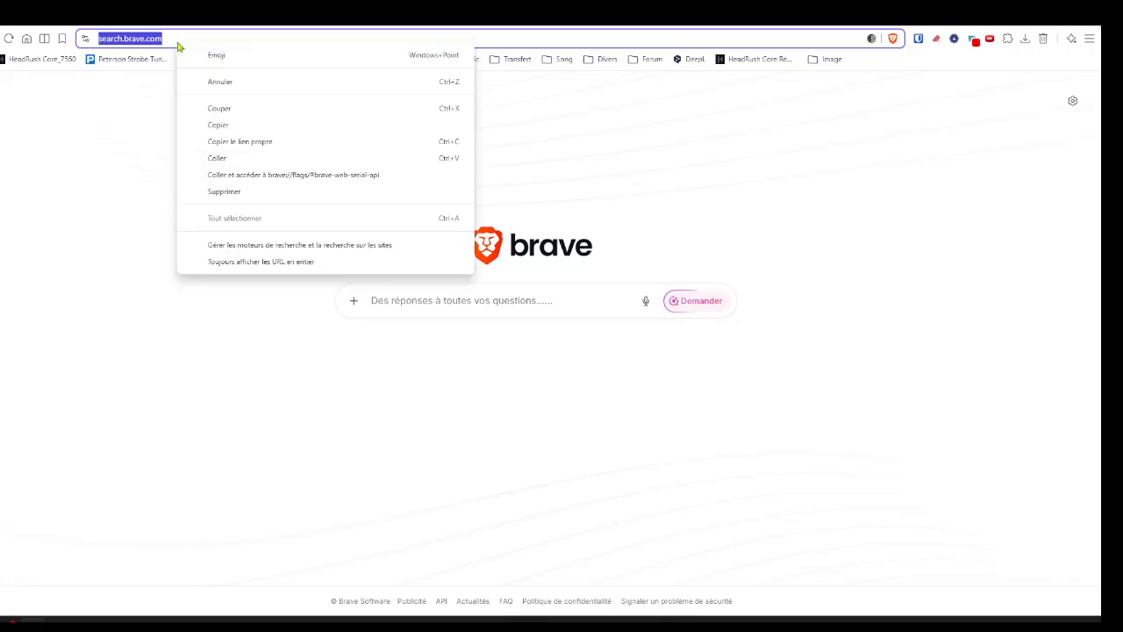
left_click(265, 176)
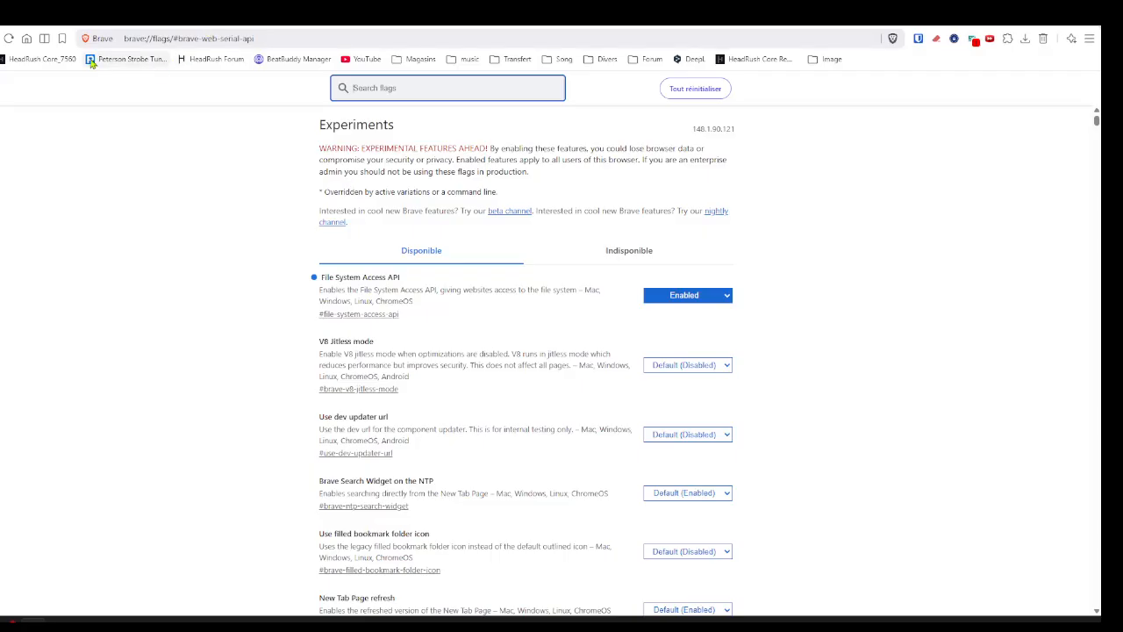
left_click(63, 38)
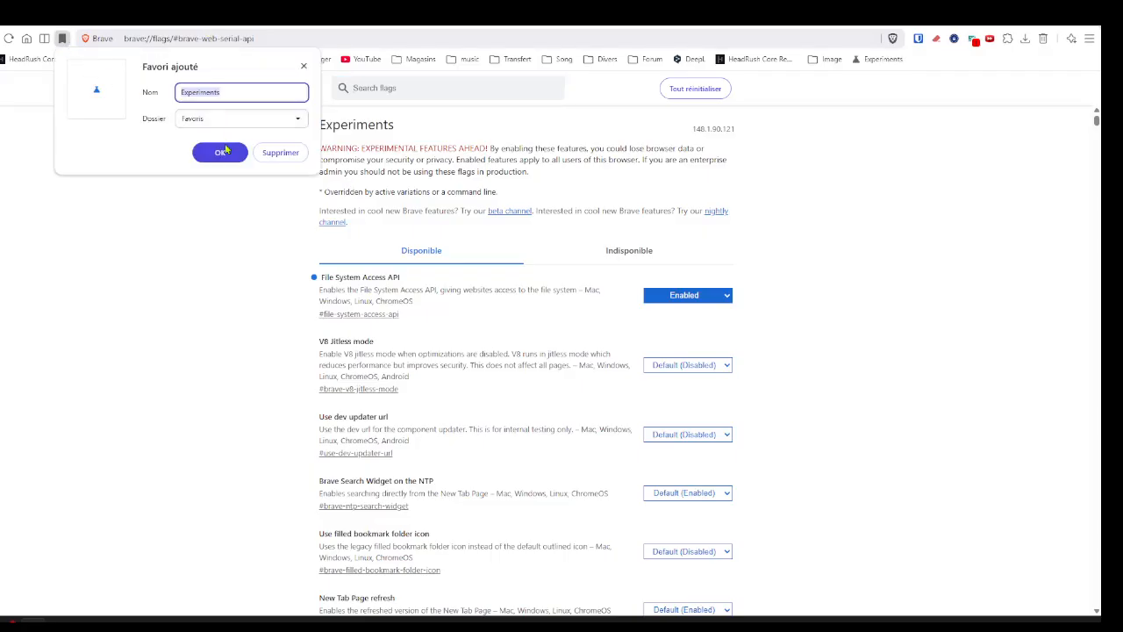
left_click(222, 152)
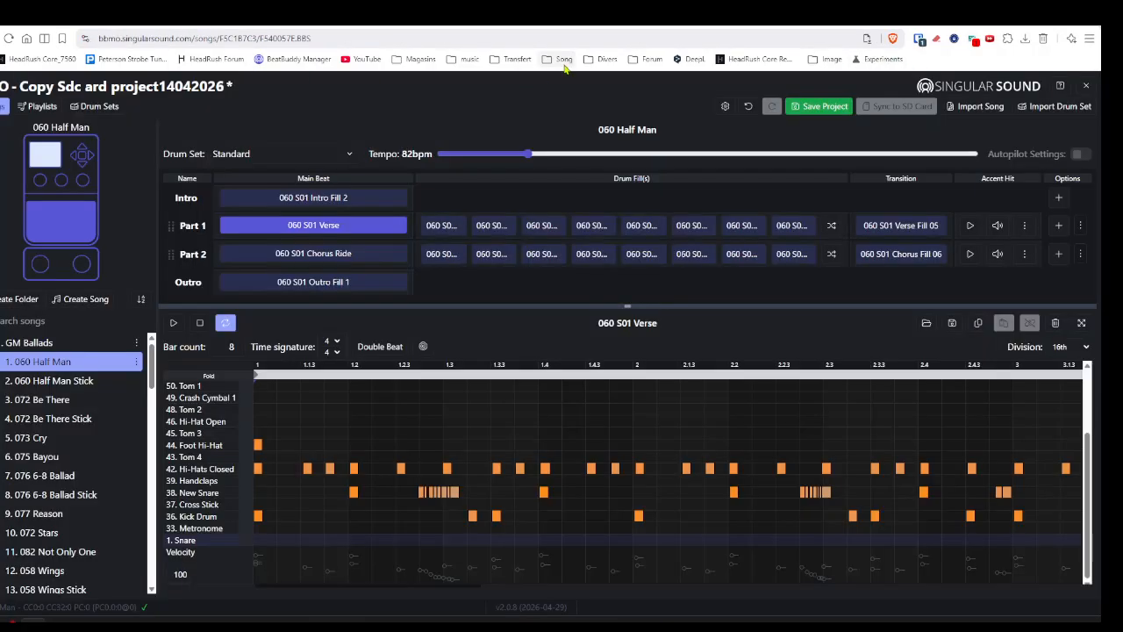
Step: Clear the browsing data and leave the open BeatBuddy Manager project page
left_click(937, 42)
left_click(594, 132)
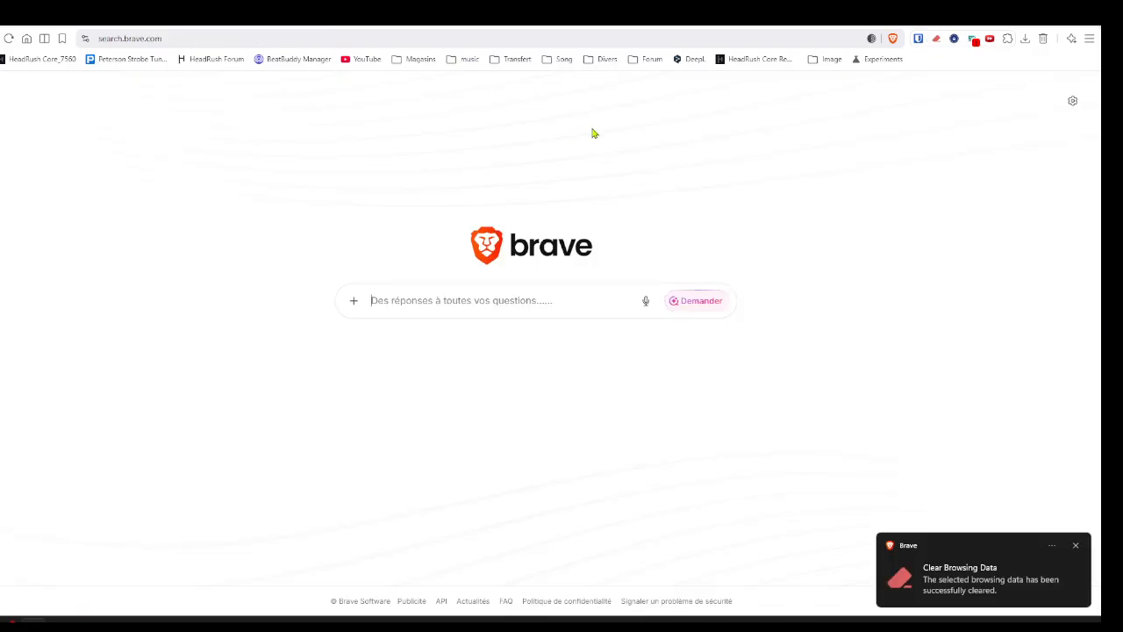
Step: Set the File System Access API flag to Disabled on the bookmarked Experiments page and relaunch Brave
left_click(881, 62)
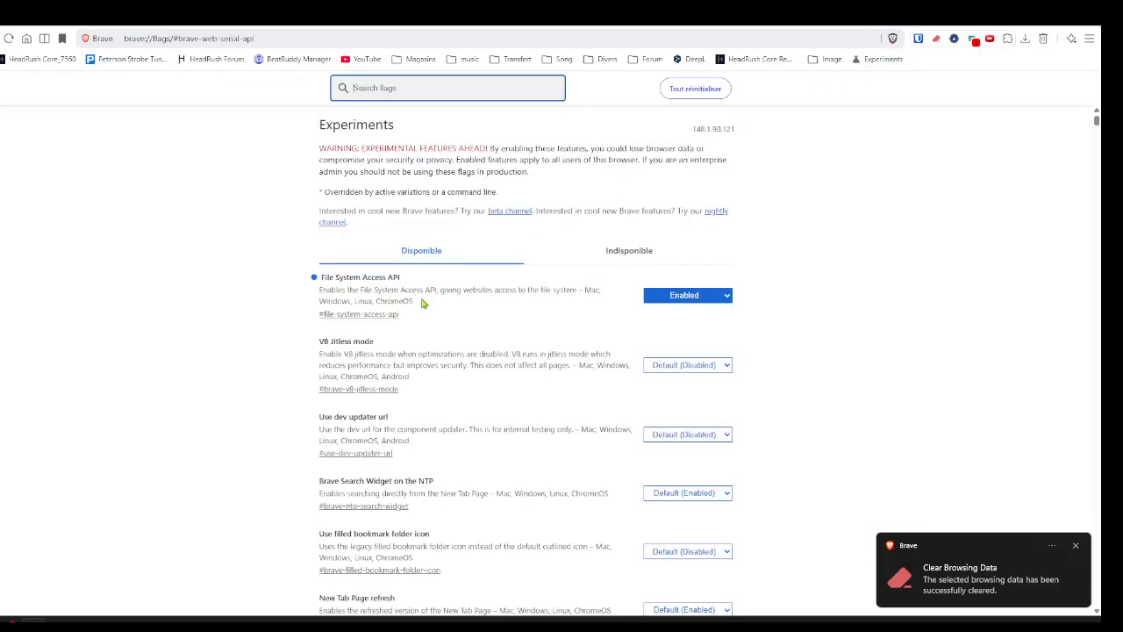
left_click(703, 300)
left_click(676, 341)
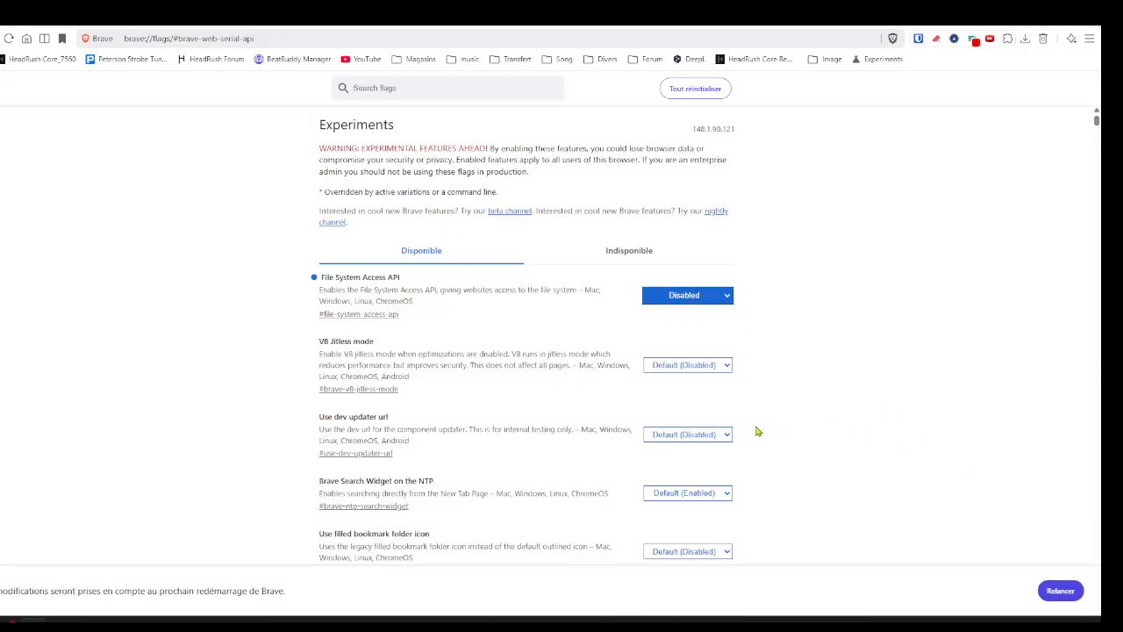
left_click(1056, 590)
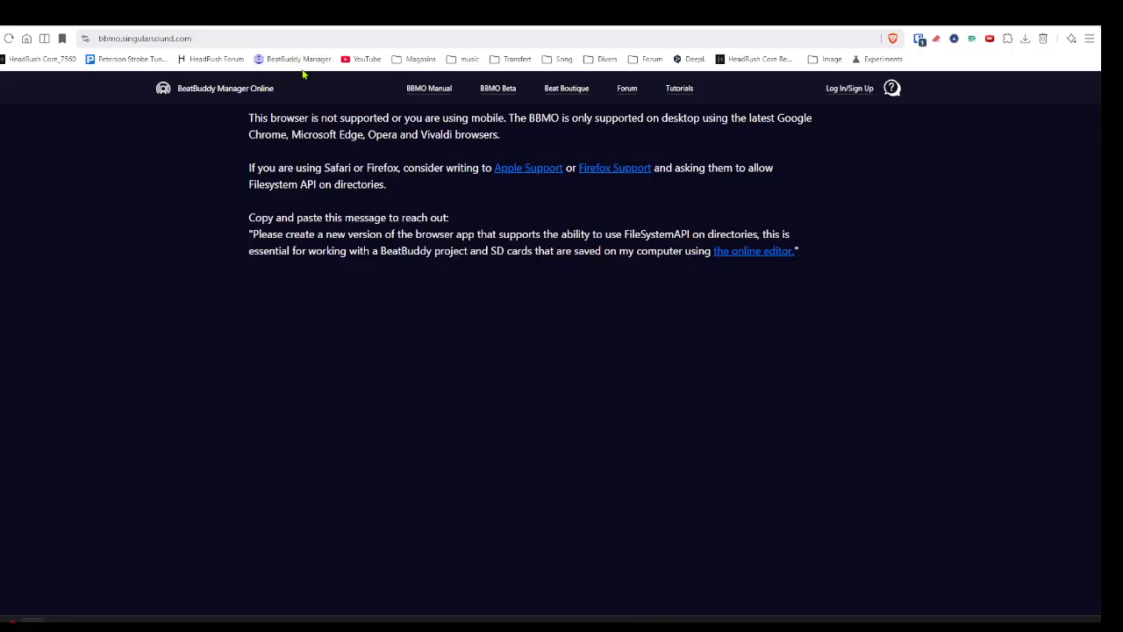
Step: Set the File System Access API flag back to Enabled, relaunch Brave and open the bookmarked BeatBuddy Manager site
left_click(882, 60)
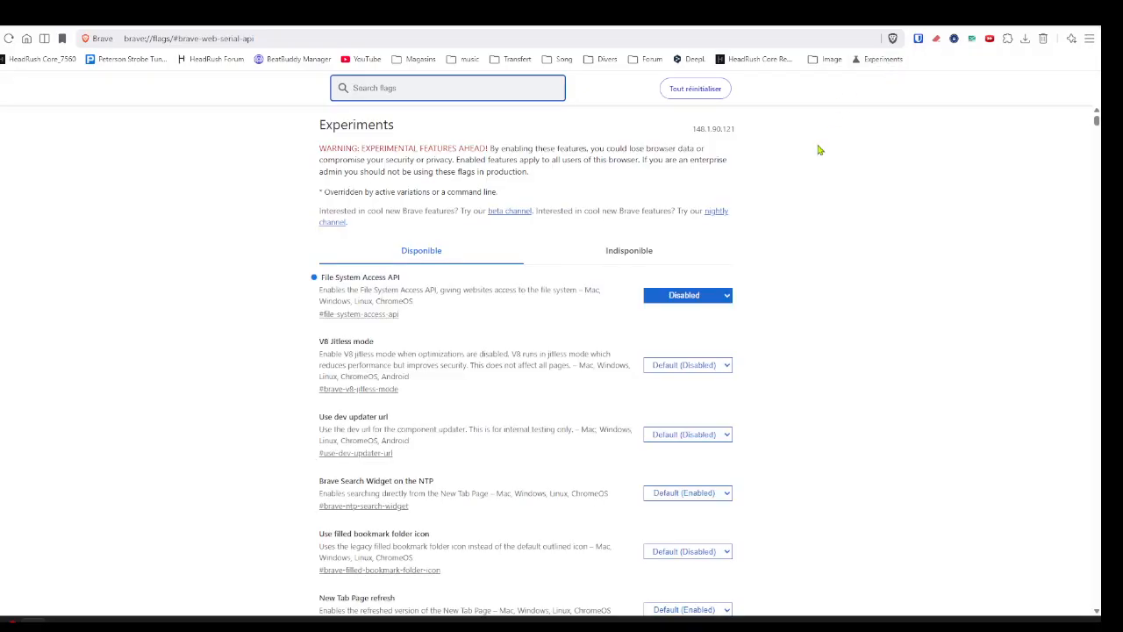
left_click(725, 296)
left_click(692, 324)
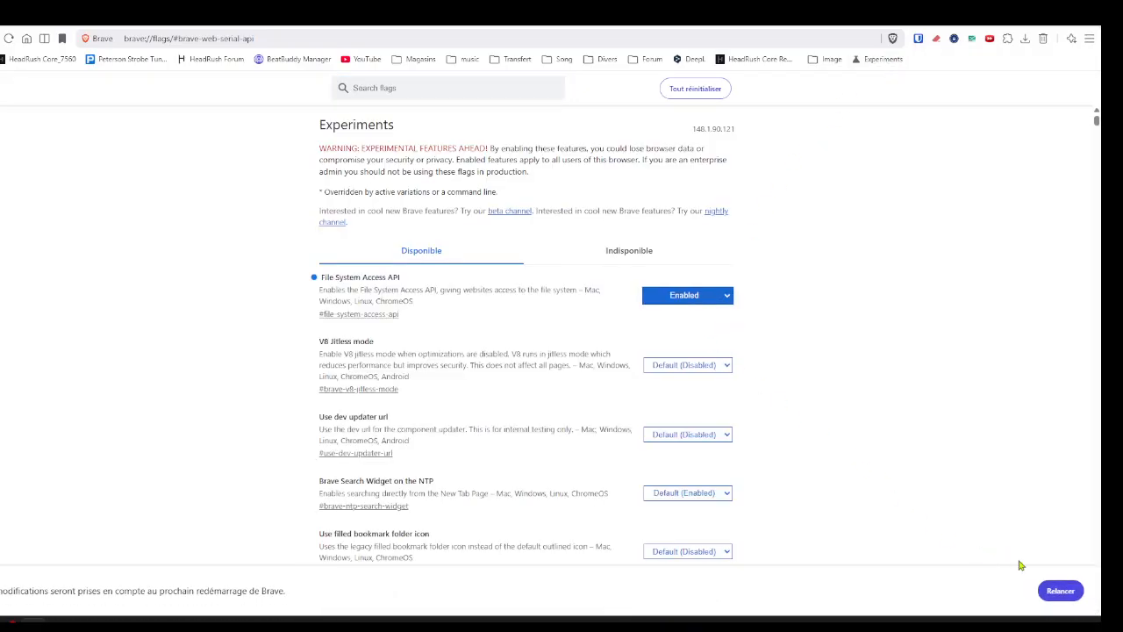
left_click(1064, 592)
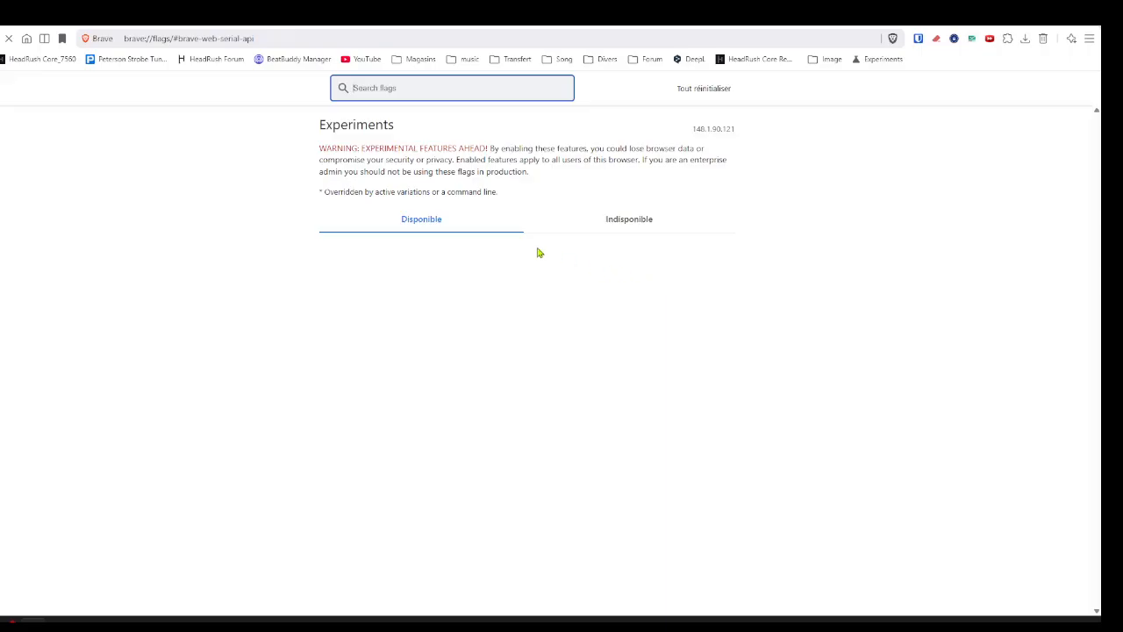
left_click(296, 59)
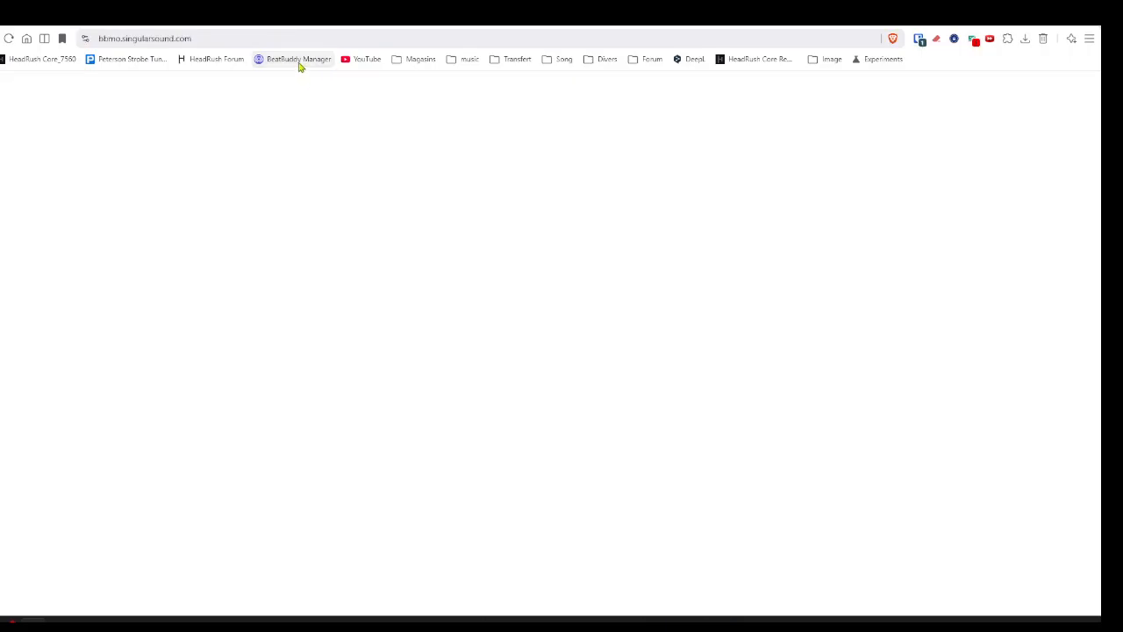